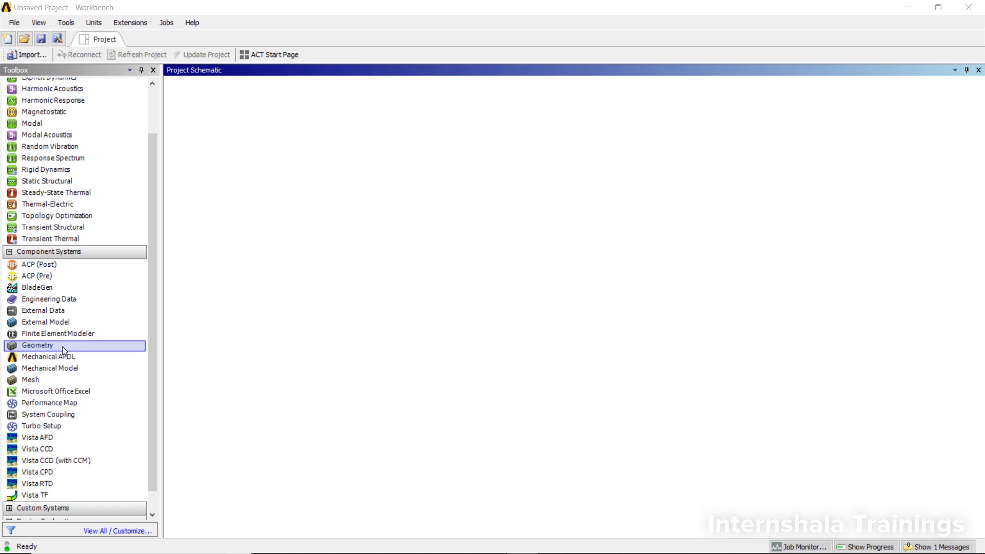
Add a Geometry component system to the project schematic and start a new DesignModeler geometry from its Geometry cell
{"action": "left_click_drag", "start_coordinate": [63, 346], "coordinate": [279, 128]}
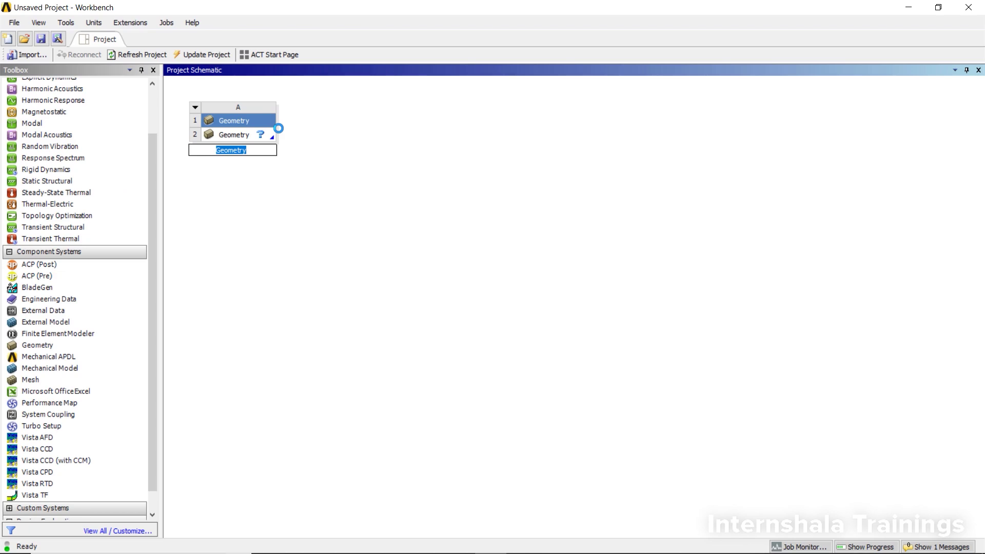
{"action": "right_click", "coordinate": [247, 141]}
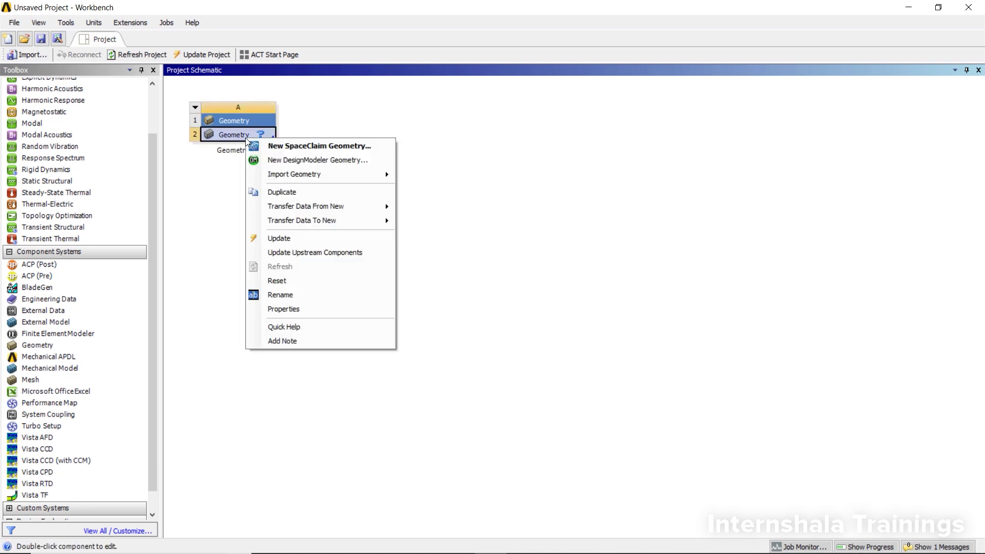
{"action": "left_click", "coordinate": [280, 161]}
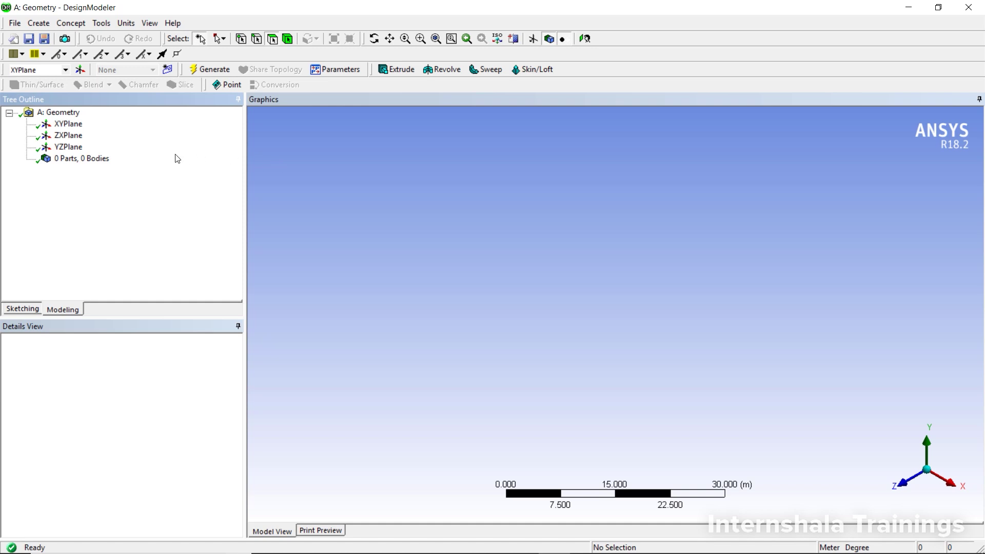
Examine the orientation of the XY, ZX and YZ planes one after another
{"action": "left_click", "coordinate": [68, 126]}
{"action": "left_click", "coordinate": [72, 138]}
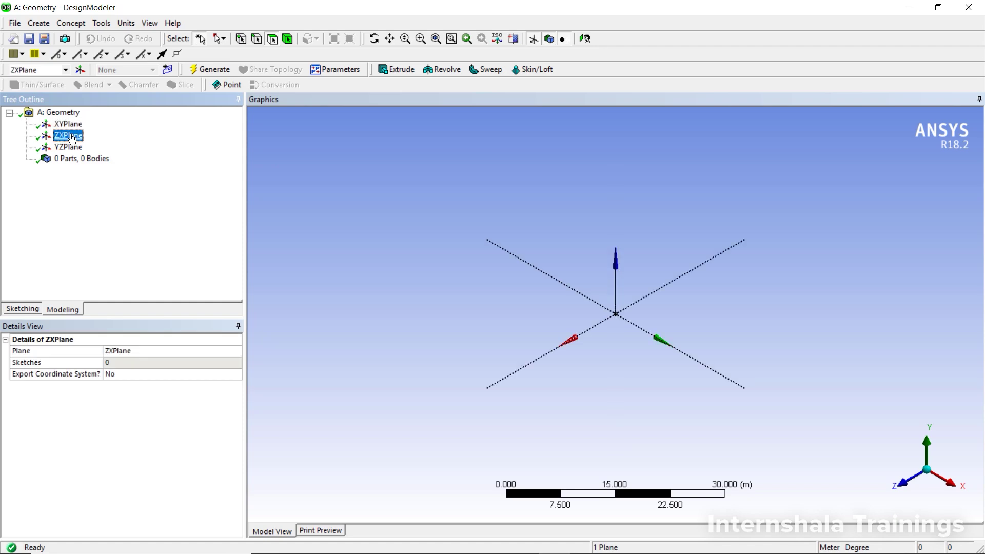
{"action": "left_click", "coordinate": [71, 149]}
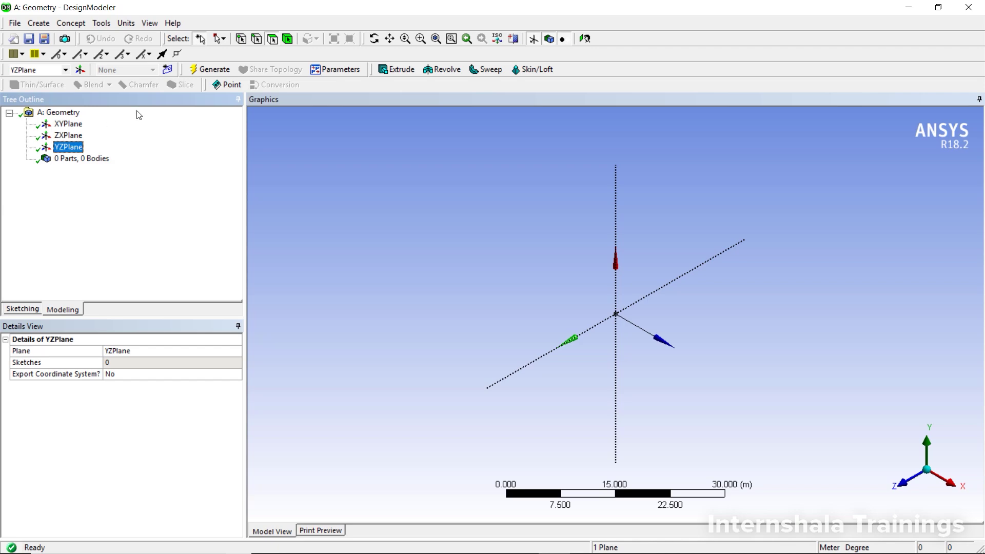
{"action": "left_click", "coordinate": [351, 156]}
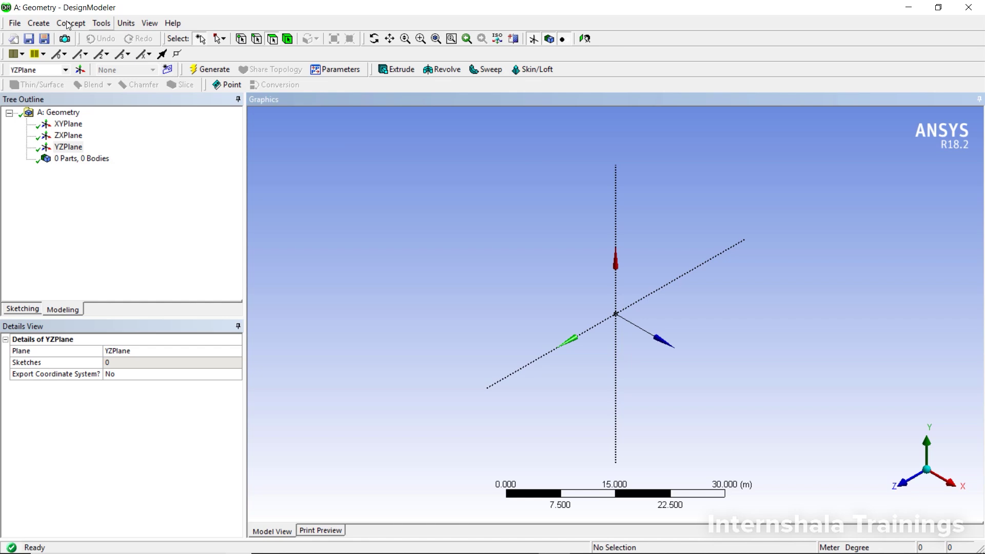
Create a sphere primitive with a radius of 5 m and generate it
{"action": "left_click", "coordinate": [40, 23]}
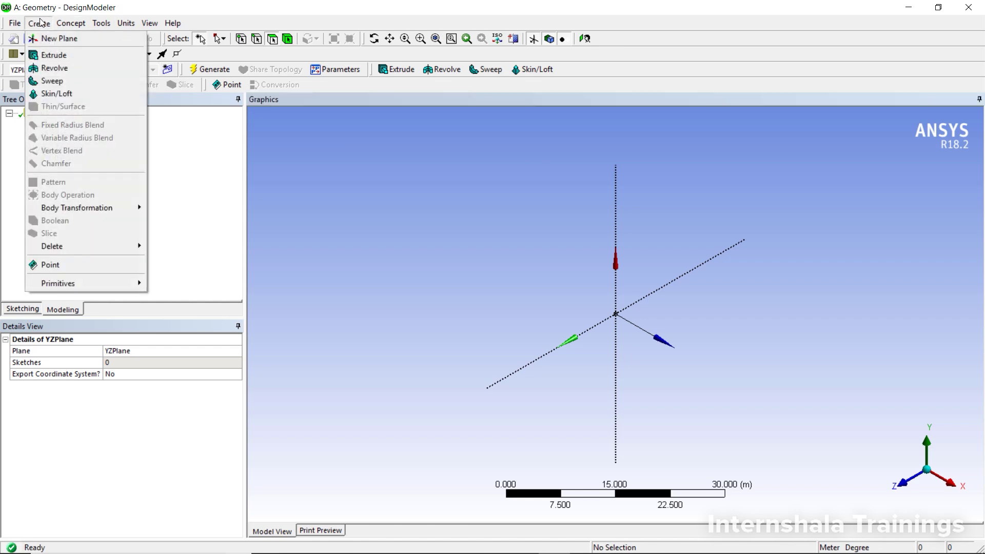
{"action": "mouse_move", "coordinate": [89, 282]}
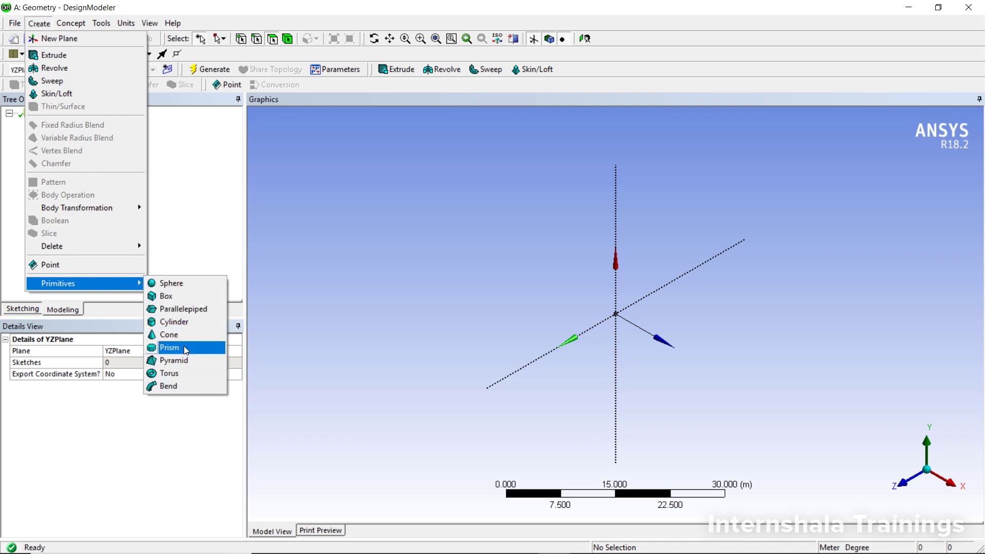
{"action": "left_click", "coordinate": [189, 290]}
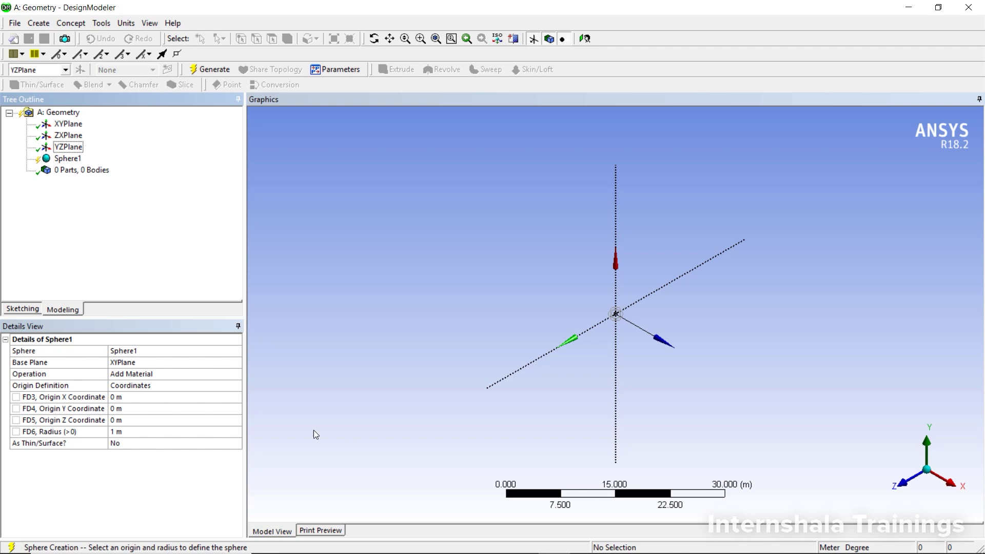
{"action": "left_click", "coordinate": [125, 432]}
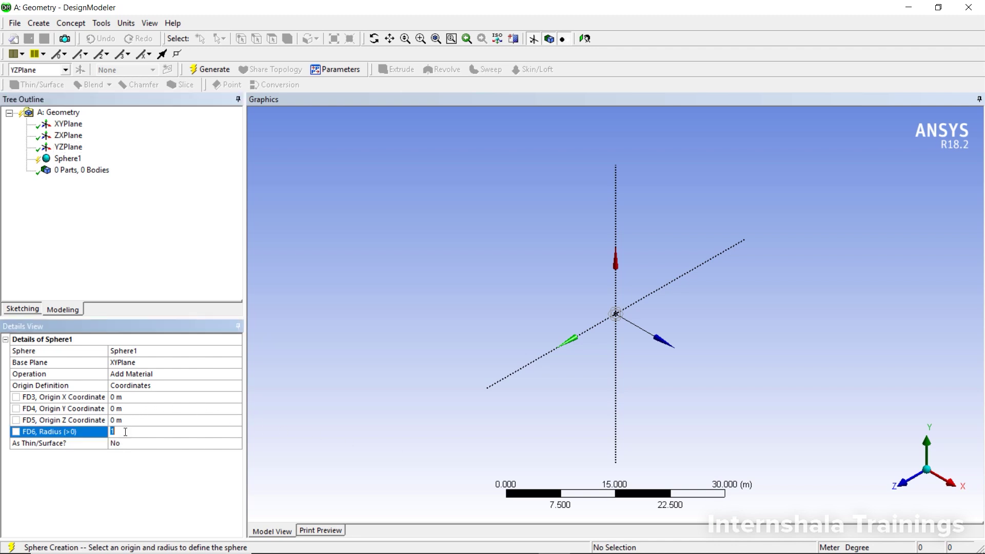
{"action": "type", "text": "5"}
{"action": "left_click", "coordinate": [147, 262]}
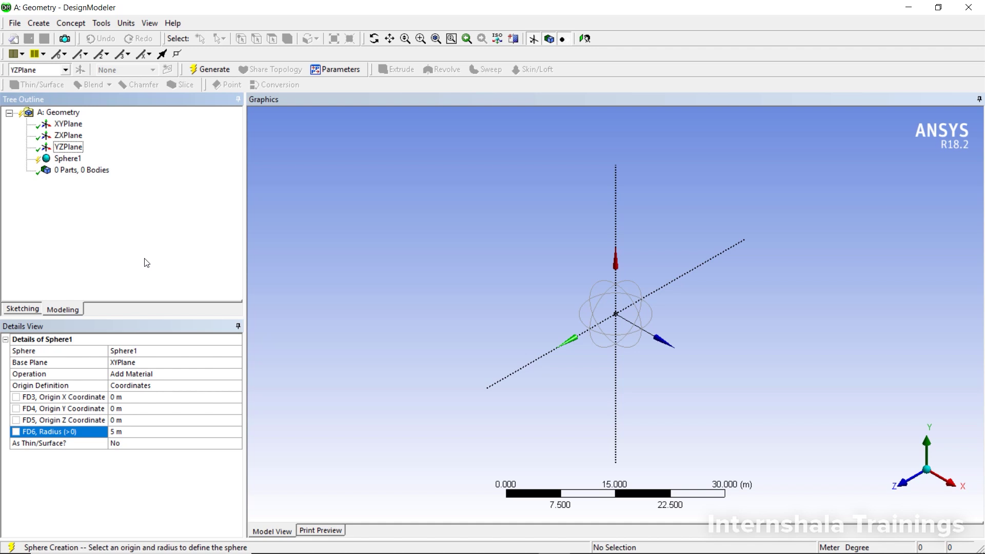
{"action": "right_click", "coordinate": [76, 163]}
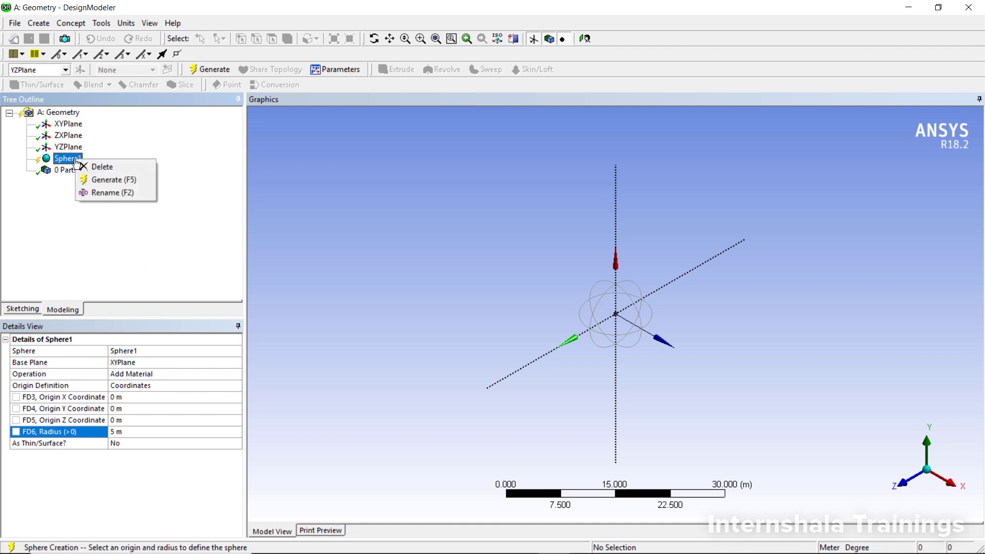
{"action": "left_click", "coordinate": [94, 178]}
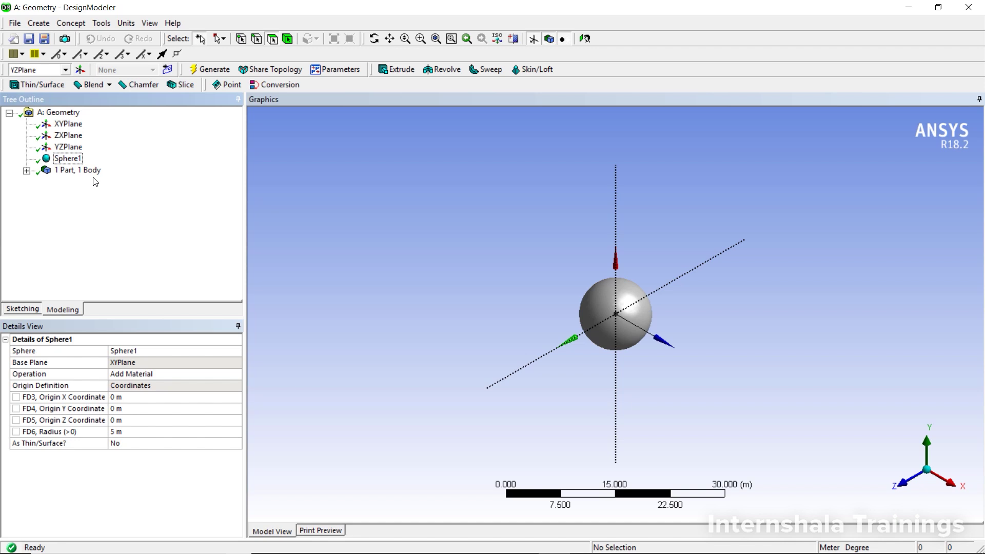
Add a box primitive with diagonal X, Y and Z components of 5 m each
{"action": "left_click", "coordinate": [45, 27]}
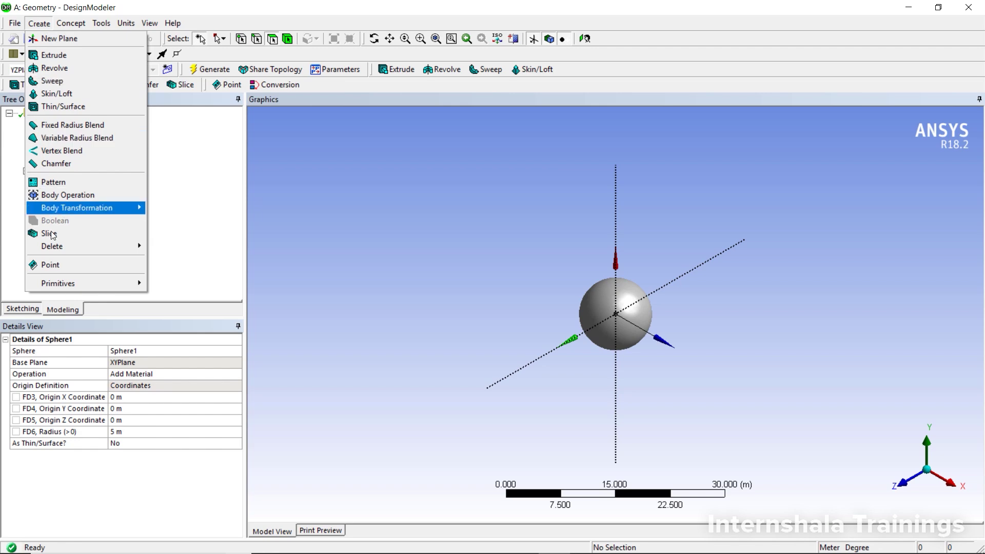
{"action": "mouse_move", "coordinate": [55, 289]}
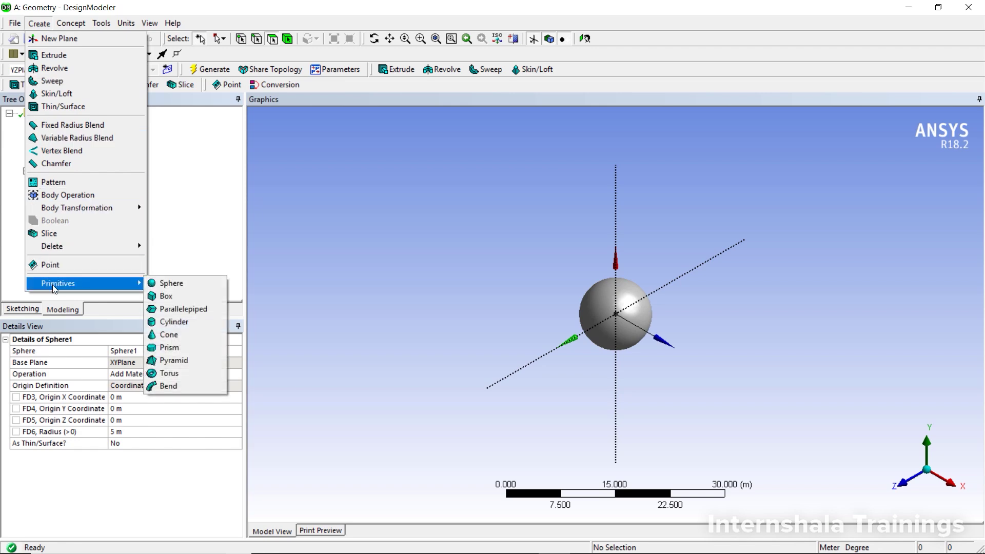
{"action": "left_click", "coordinate": [182, 298]}
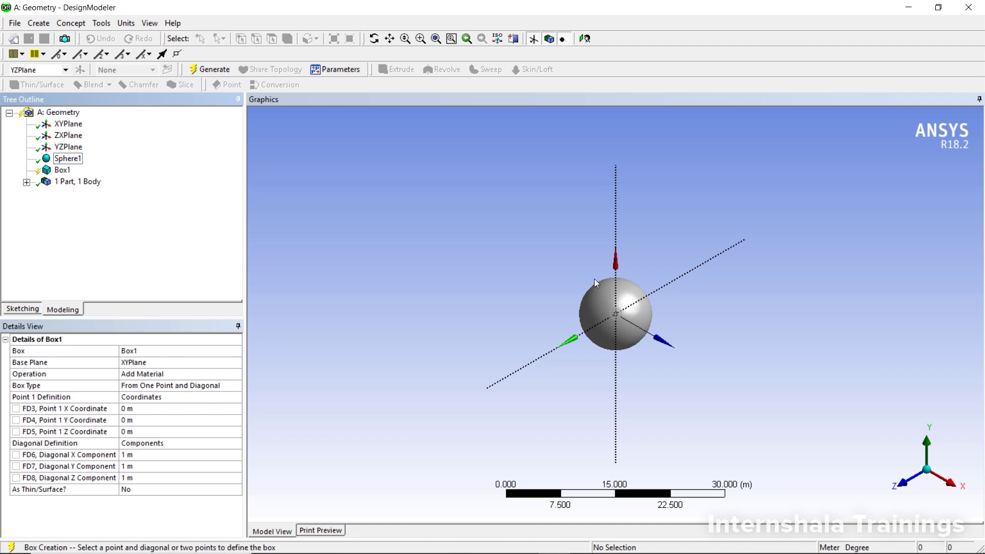
{"action": "left_click", "coordinate": [139, 456]}
{"action": "type", "text": "5"}
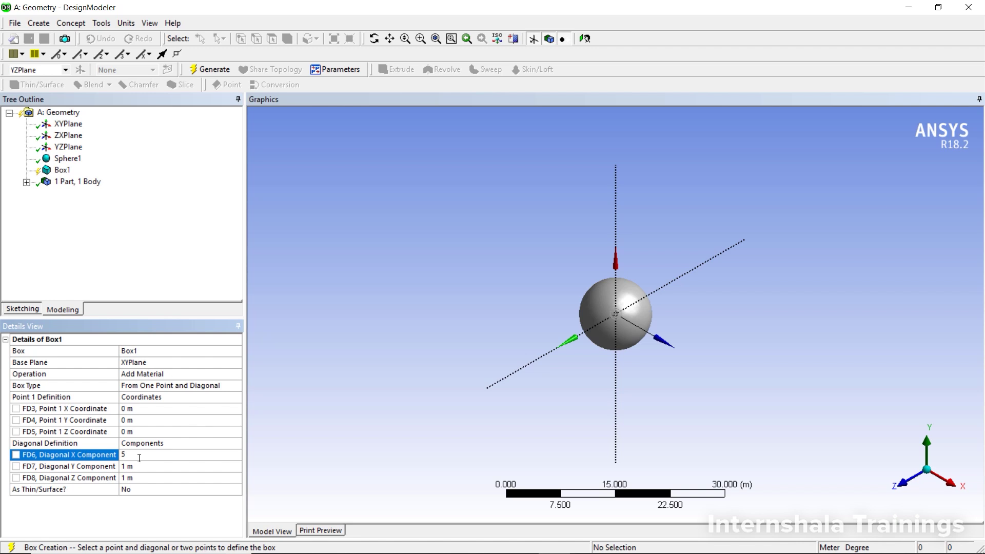
{"action": "left_click", "coordinate": [138, 469]}
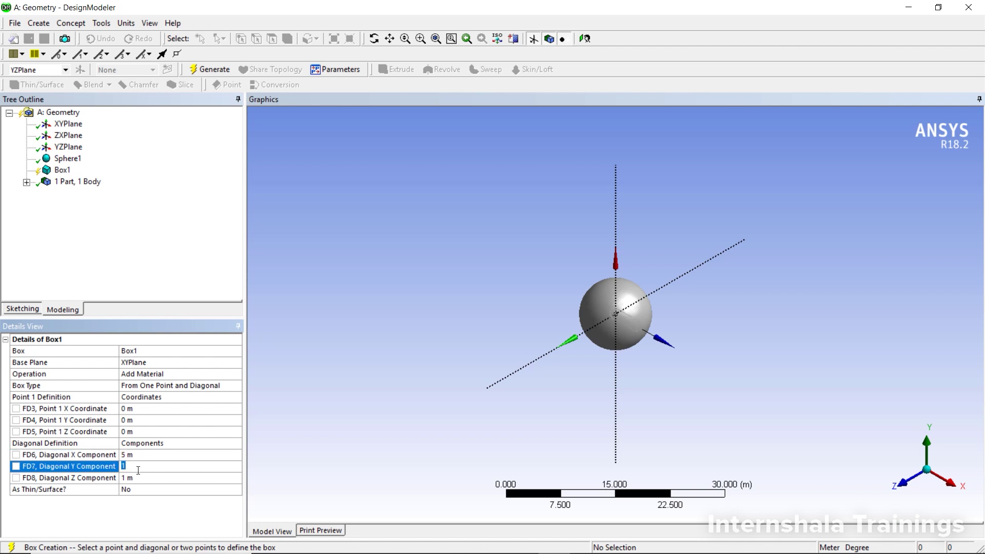
{"action": "type", "text": "5"}
{"action": "left_click", "coordinate": [138, 474]}
{"action": "type", "text": "5"}
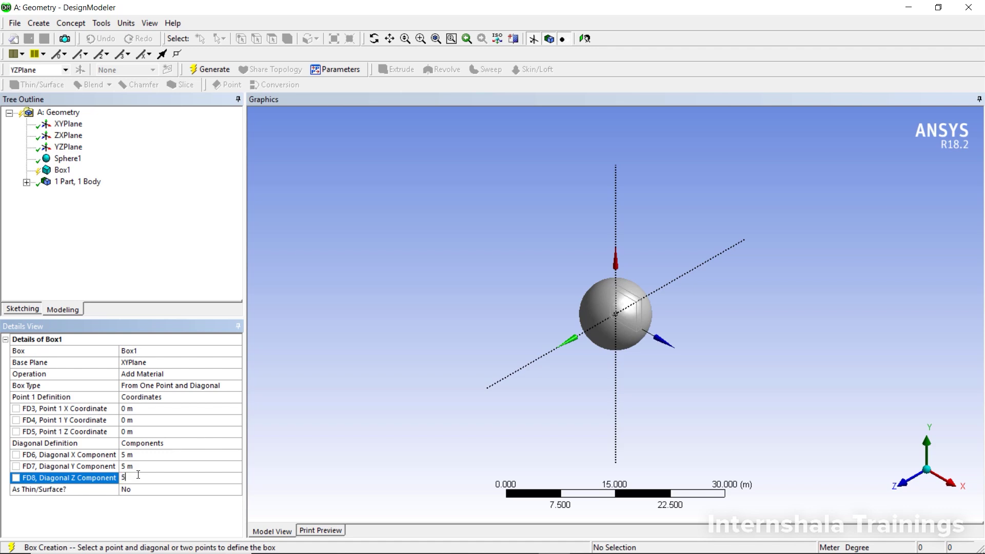
{"action": "key", "text": "Return"}
Set the box's As Thin/Surface option to Yes and generate the box
{"action": "left_click", "coordinate": [155, 491]}
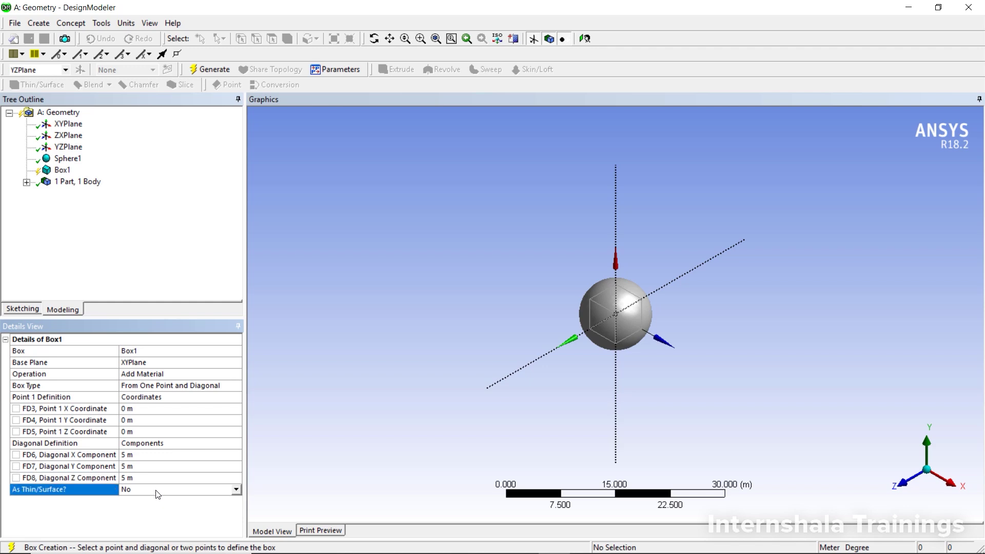
{"action": "left_click", "coordinate": [236, 489]}
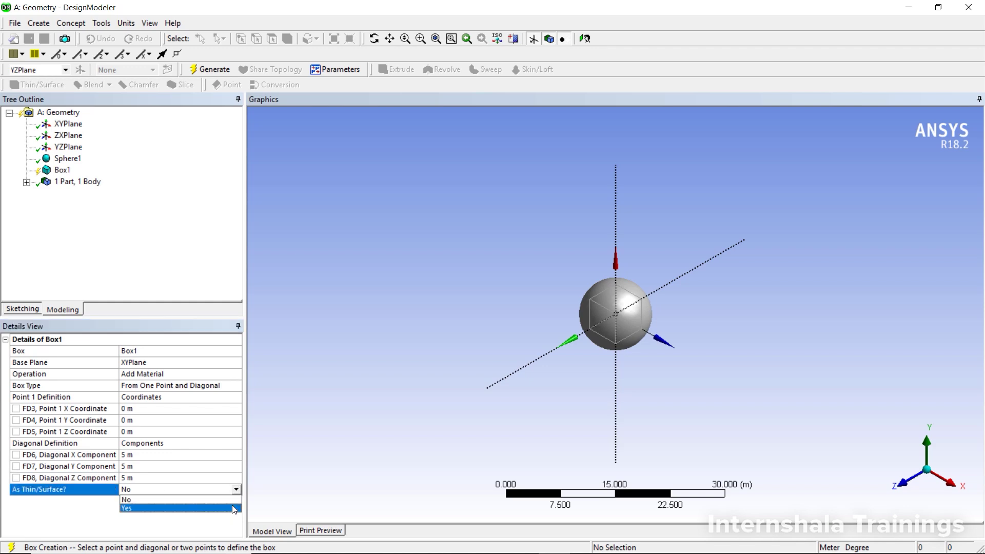
{"action": "left_click", "coordinate": [234, 509]}
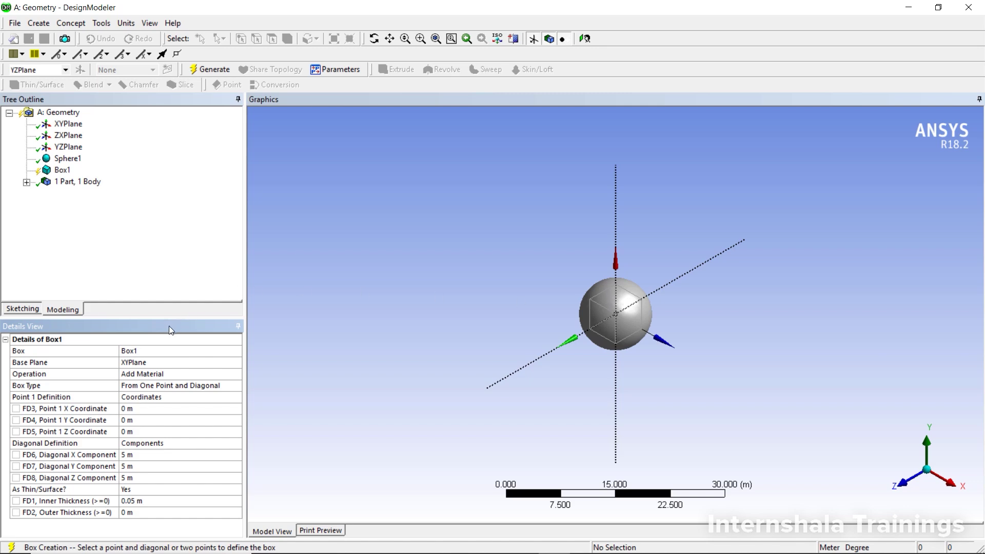
{"action": "right_click", "coordinate": [63, 171]}
{"action": "left_click", "coordinate": [93, 183]}
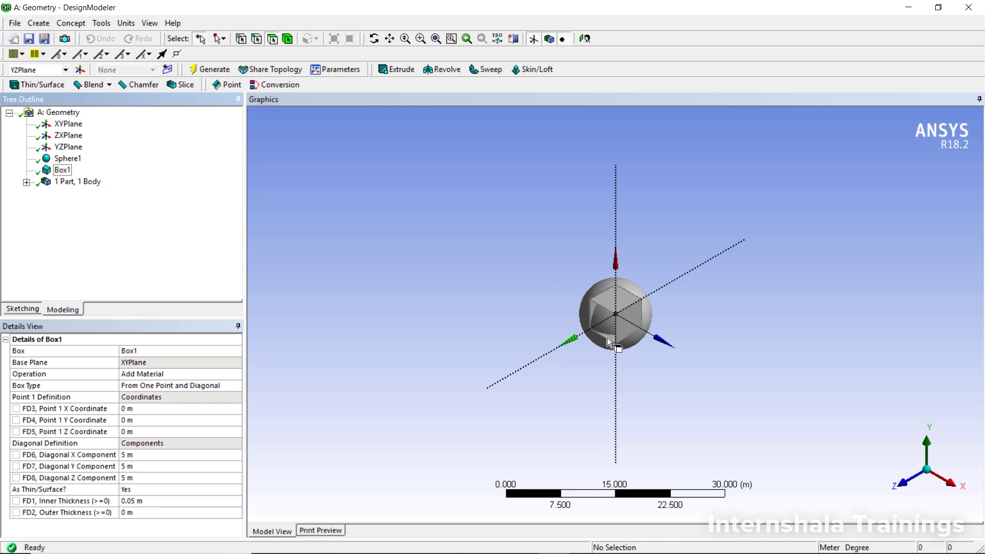
Inspect the generated box inside the sphere up close and delete the box feature
{"action": "scroll", "coordinate": [627, 310], "scroll_direction": "up", "scroll_amount": 5}
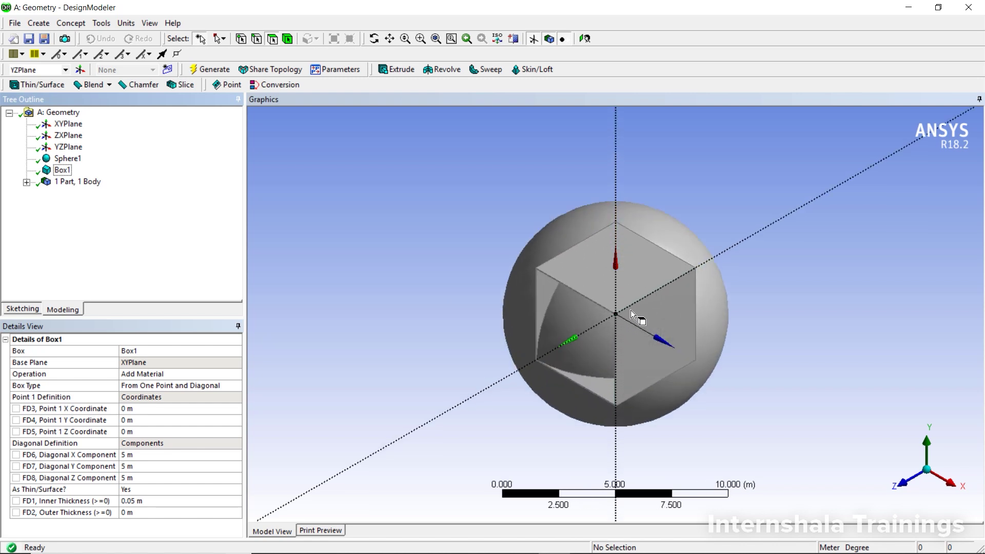
{"action": "scroll", "coordinate": [595, 268], "scroll_direction": "up", "scroll_amount": 1}
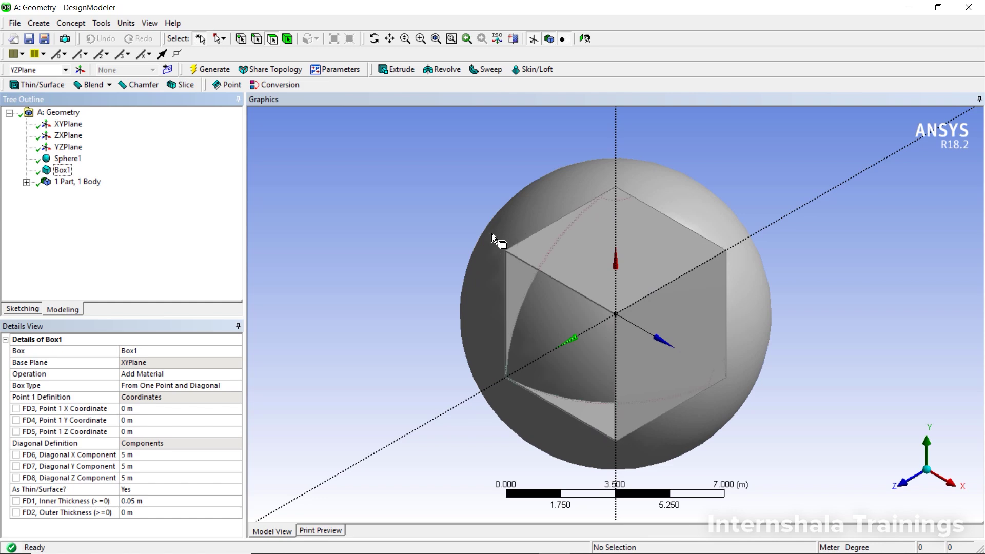
{"action": "scroll", "coordinate": [347, 257], "scroll_direction": "down", "scroll_amount": 2}
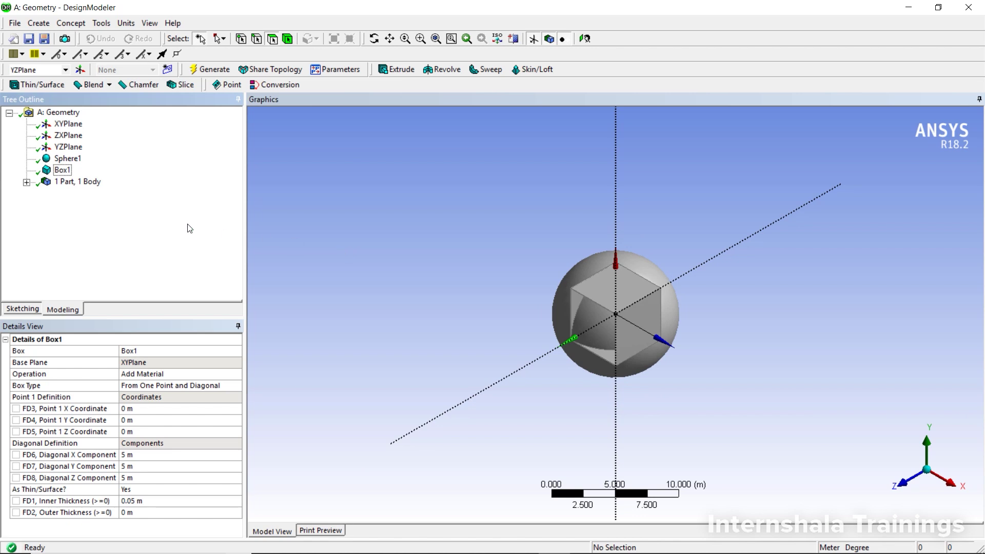
{"action": "right_click", "coordinate": [62, 175]}
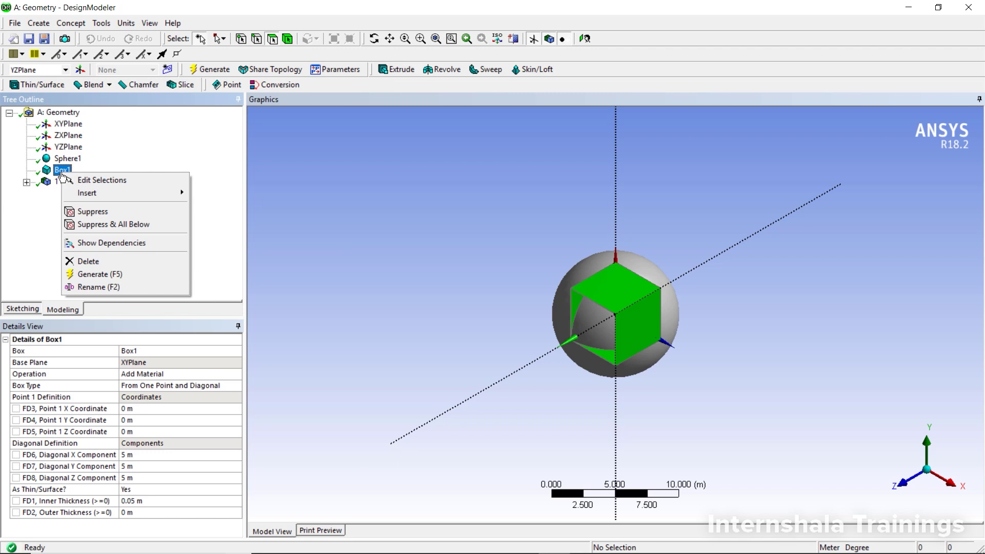
{"action": "left_click", "coordinate": [97, 263]}
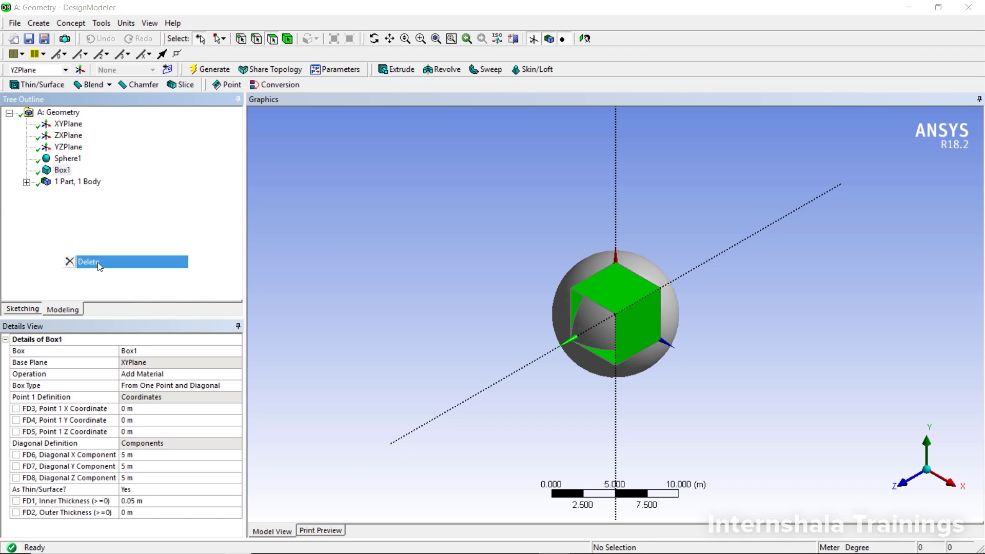
{"action": "left_click", "coordinate": [437, 332]}
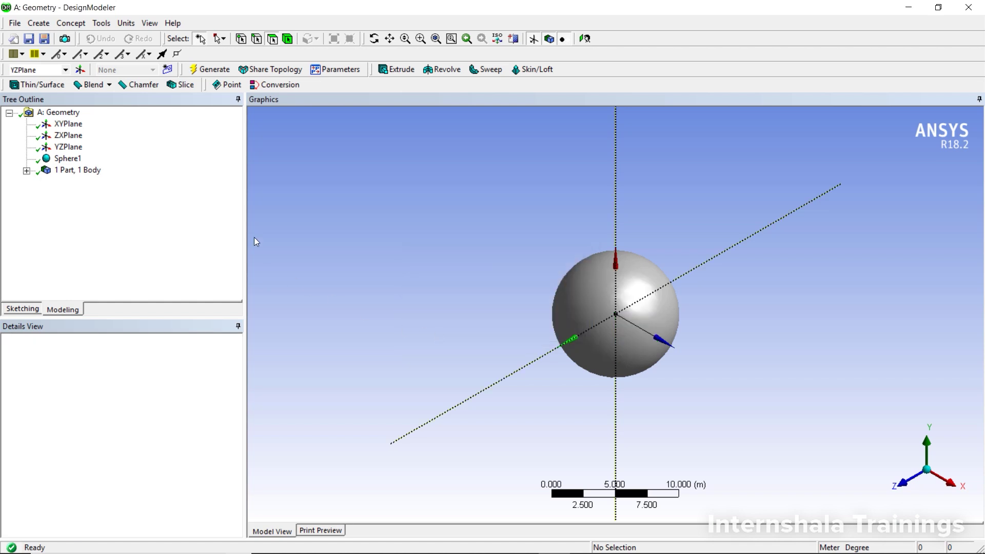
Delete the sphere feature from the model
{"action": "left_click", "coordinate": [80, 160]}
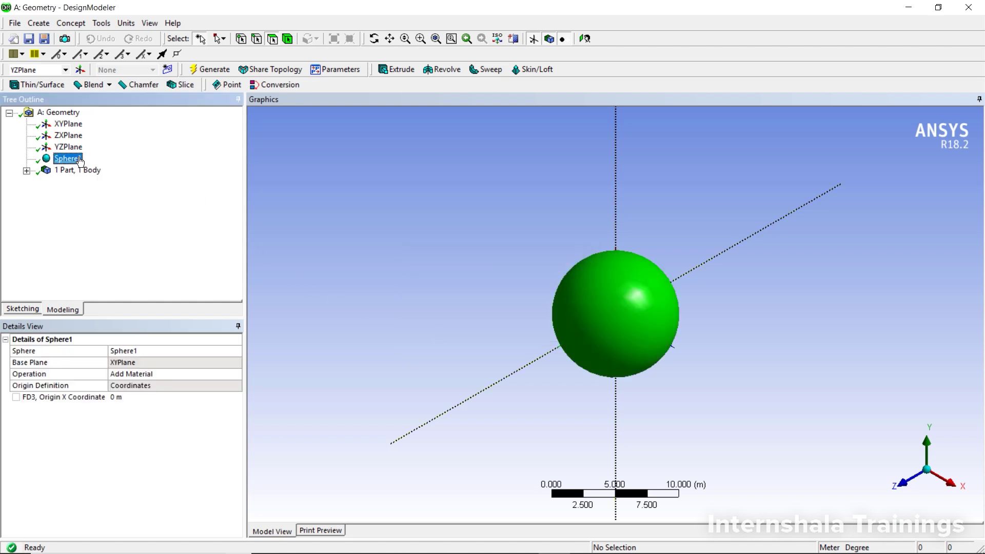
{"action": "right_click", "coordinate": [79, 160]}
{"action": "left_click", "coordinate": [106, 249]}
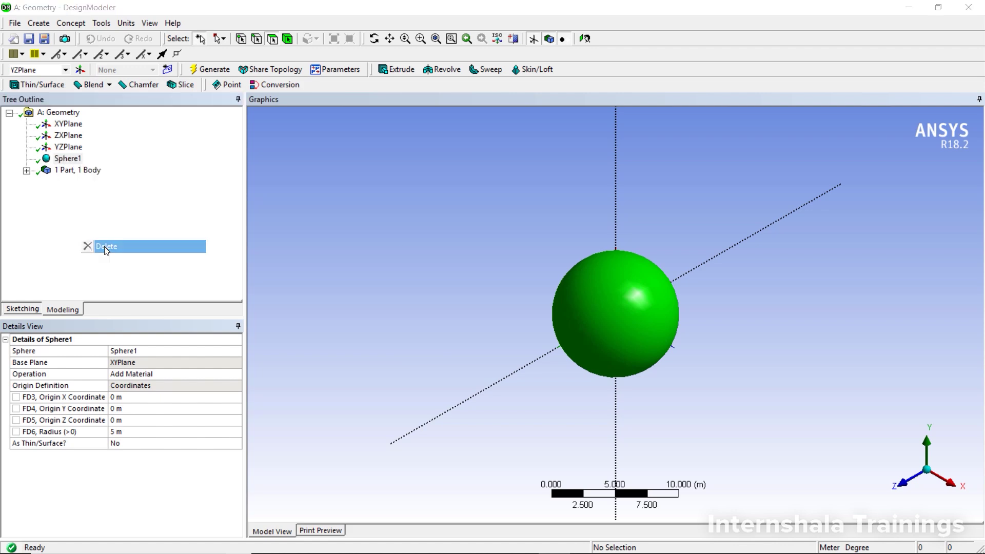
{"action": "left_click", "coordinate": [444, 332]}
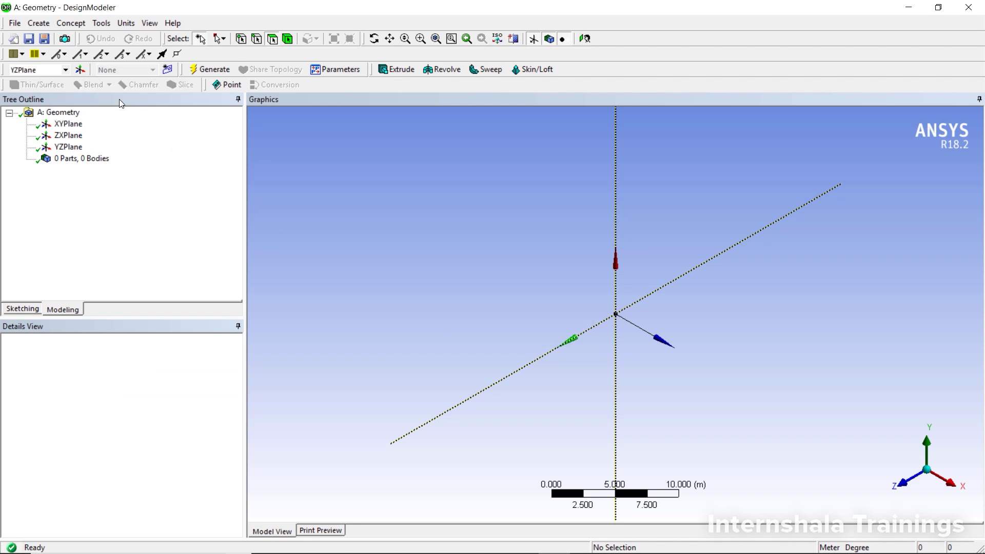
Bring up the available primitive shapes for creating a new body
{"action": "left_click", "coordinate": [39, 23]}
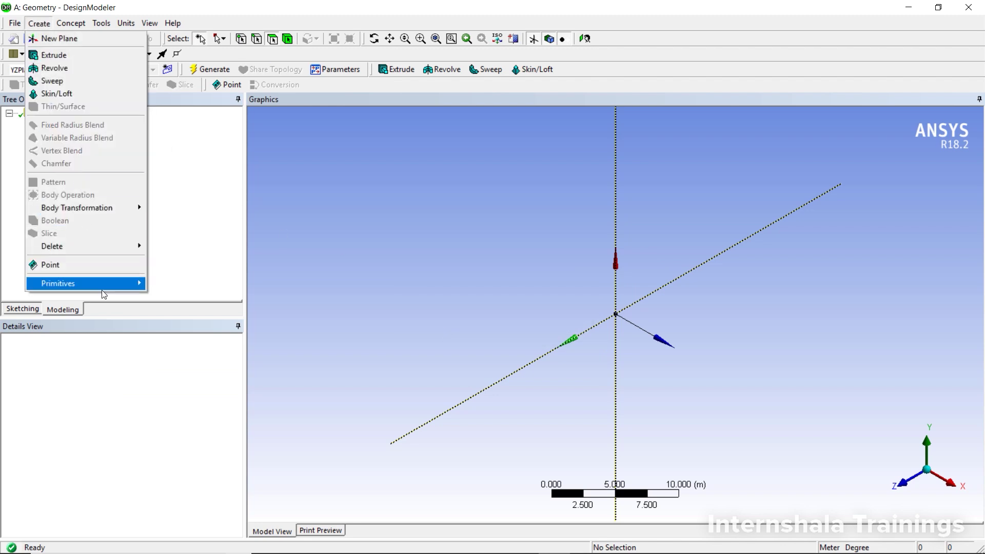
{"action": "mouse_move", "coordinate": [104, 287]}
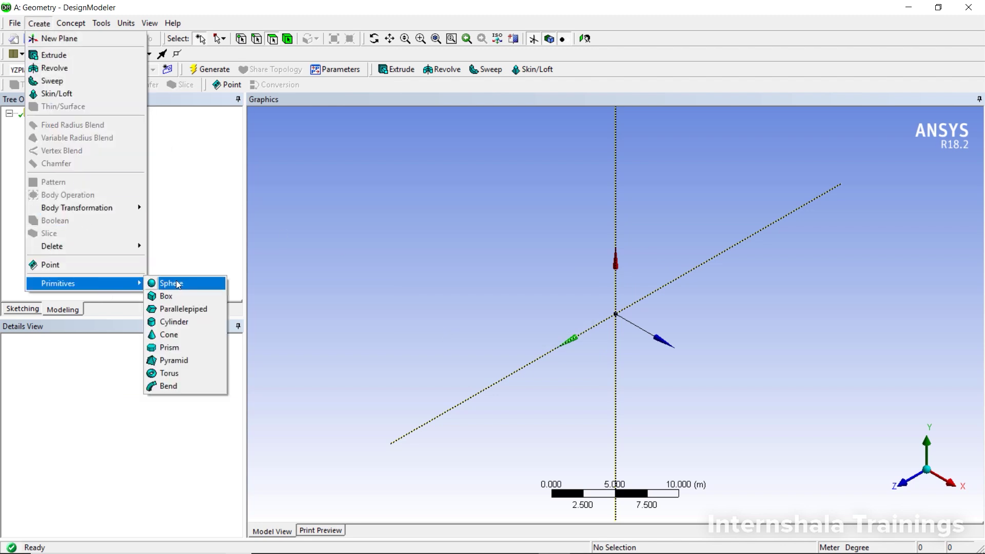